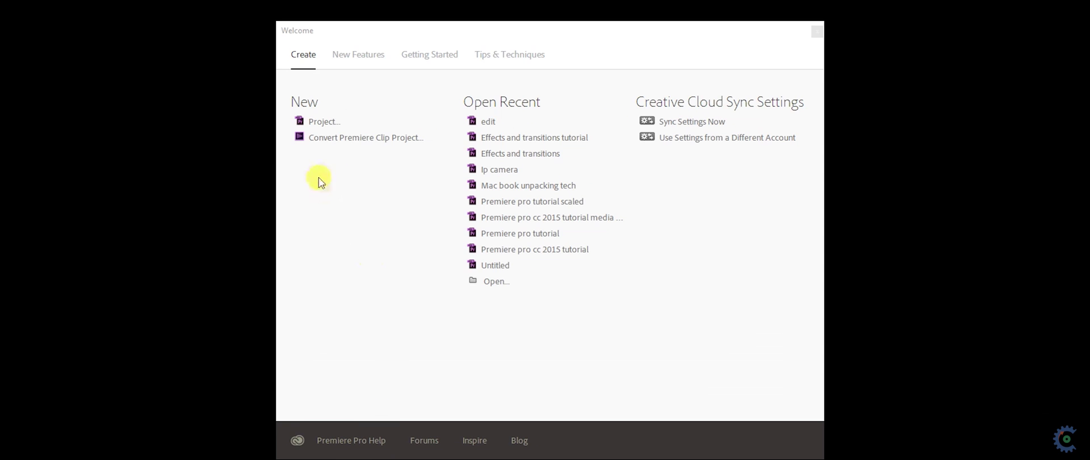
Create a new project named 'Green screen edit tutorial'.
{"action": "left_click", "coordinate": [334, 122]}
{"action": "type", "text": "Green screen edit tutorial"}
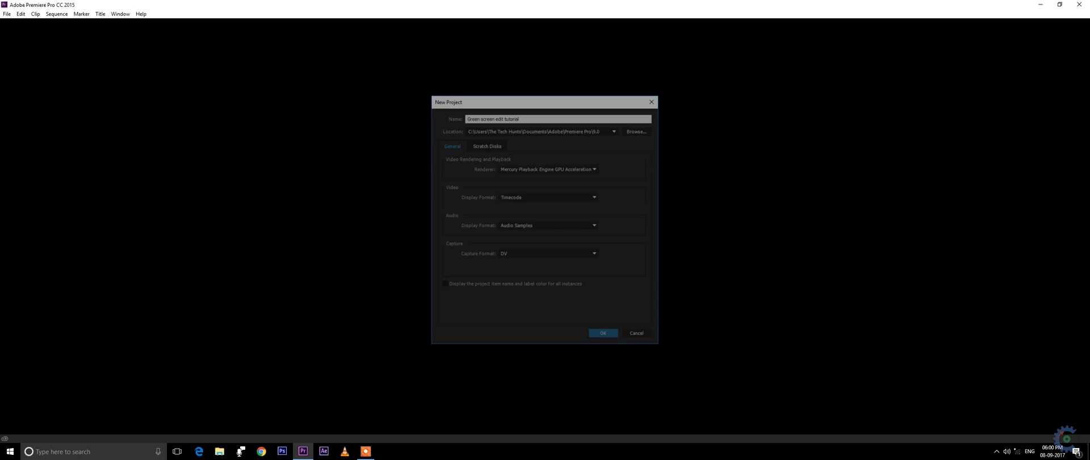
{"action": "key", "text": "Return"}
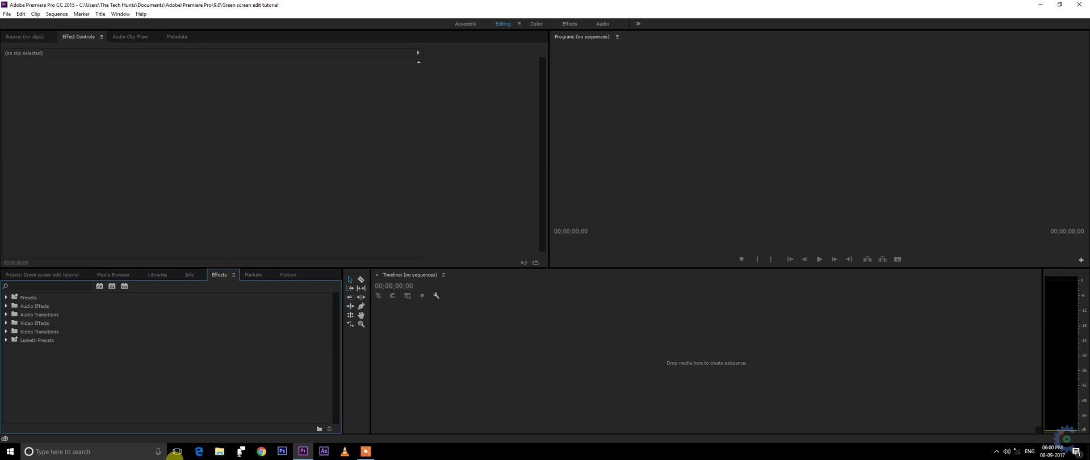
Browse the Media Browser to the Green screen tutorial folder on drive D.
{"action": "left_click", "coordinate": [111, 274]}
{"action": "left_click", "coordinate": [19, 302]}
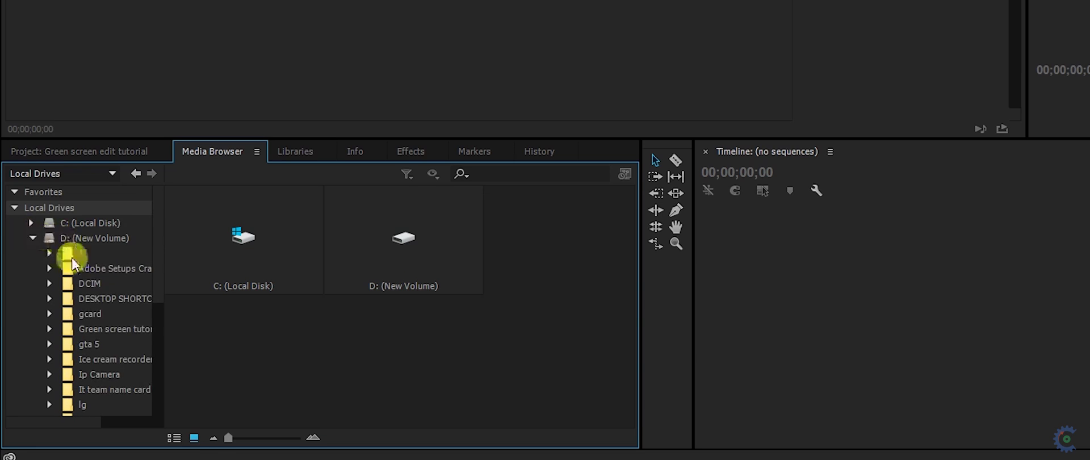
{"action": "left_click", "coordinate": [51, 237]}
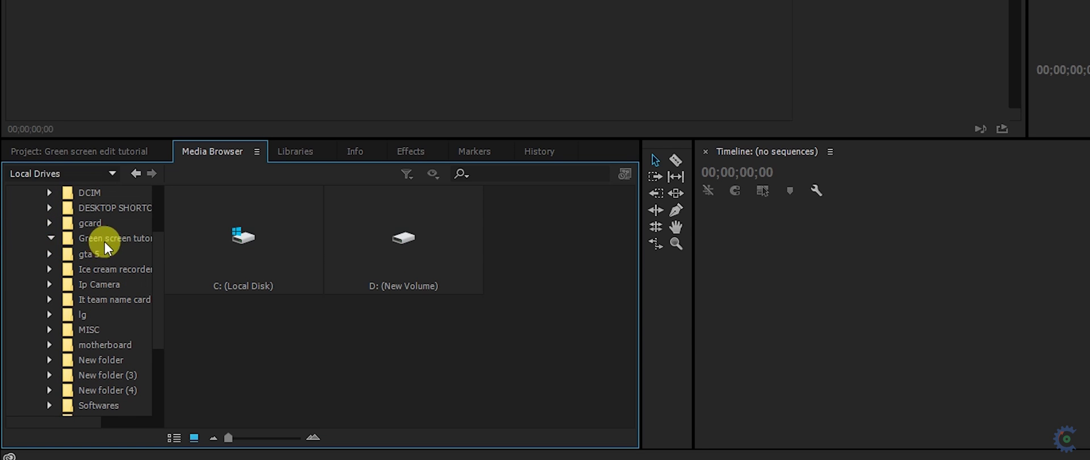
Import the three clips and drag the green-screen clip into a new sequence.
{"action": "left_click_drag", "start_coordinate": [584, 315], "coordinate": [244, 235]}
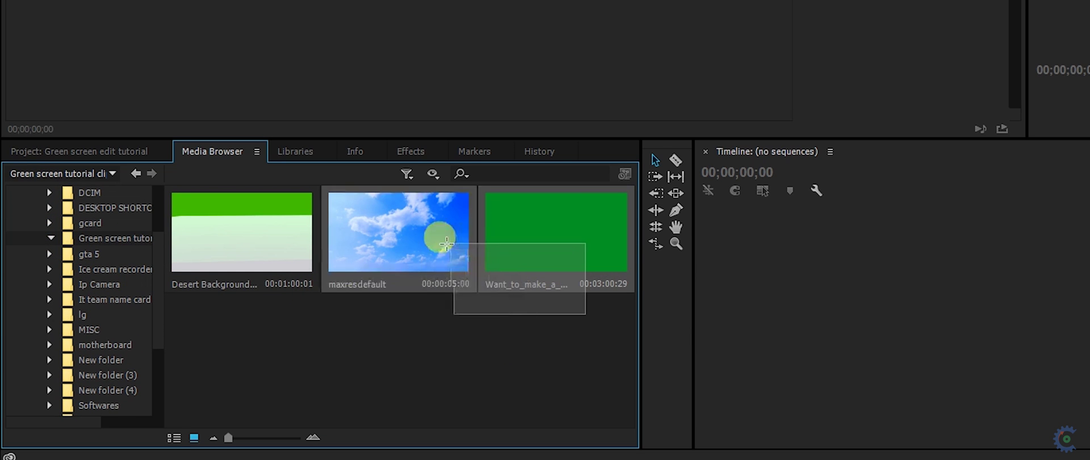
{"action": "right_click", "coordinate": [244, 235]}
{"action": "left_click", "coordinate": [311, 239]}
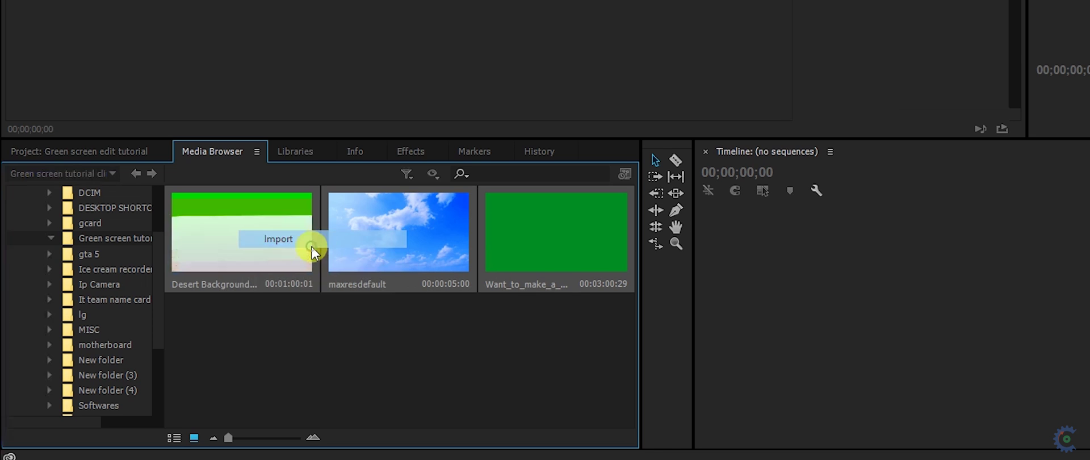
{"action": "left_click", "coordinate": [394, 336]}
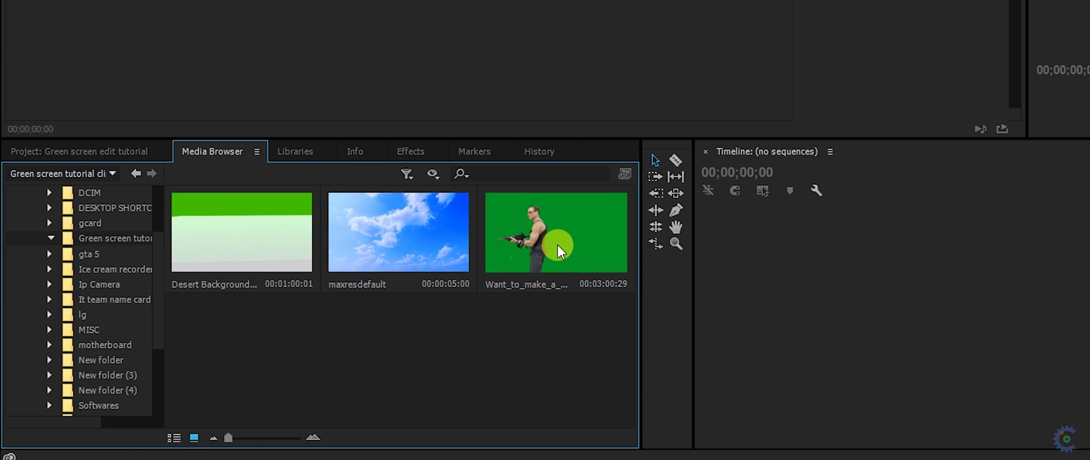
{"action": "mouse_move", "coordinate": [546, 226]}
{"action": "left_mouse_down"}
{"action": "mouse_move", "coordinate": [458, 321]}
{"action": "mouse_move", "coordinate": [469, 328]}
{"action": "left_mouse_up"}
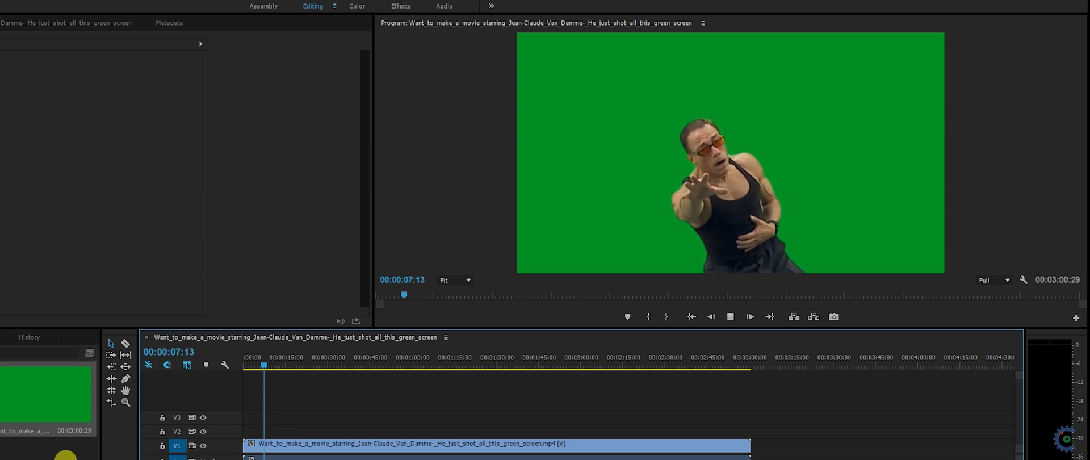
Unlink the green-screen clip's audio and move its video from V1 up to V3.
{"action": "key", "text": "space"}
{"action": "right_click", "coordinate": [295, 441]}
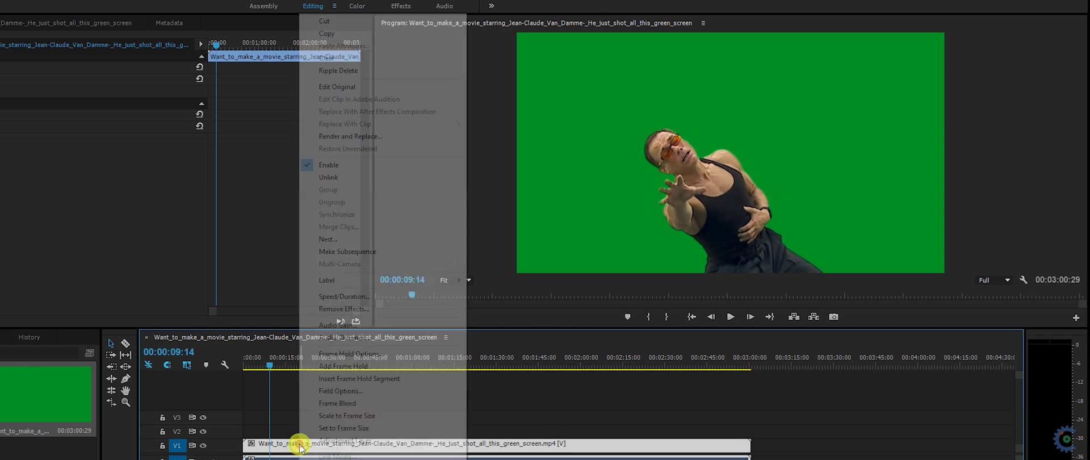
{"action": "left_click", "coordinate": [329, 179]}
{"action": "left_click_drag", "start_coordinate": [321, 443], "coordinate": [321, 416]}
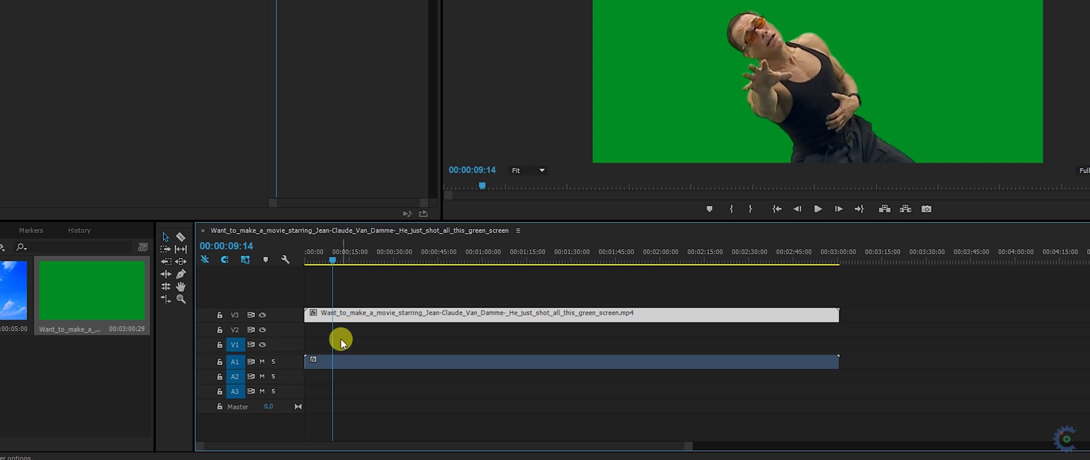
{"action": "left_click", "coordinate": [345, 334]}
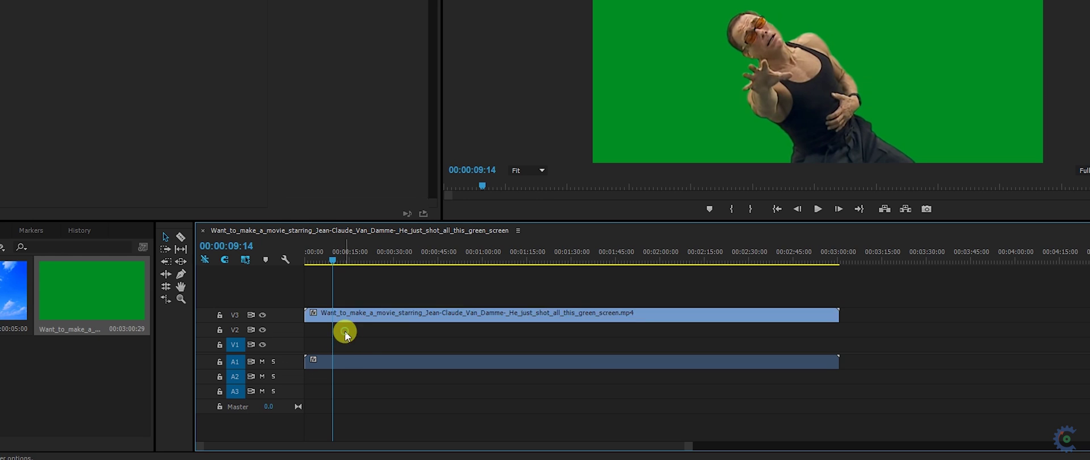
{"action": "left_click", "coordinate": [342, 360]}
{"action": "left_click", "coordinate": [49, 319]}
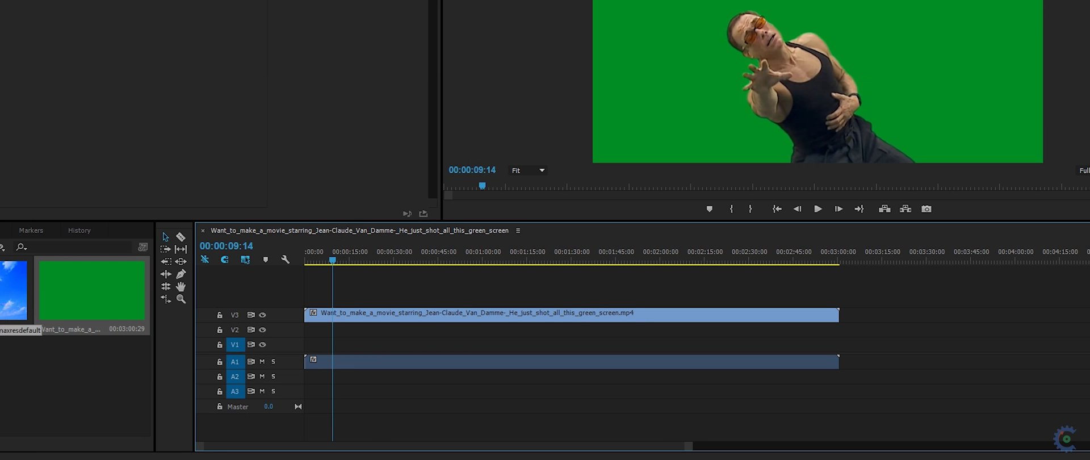
Add the Desert Background clip to V2 and delete its unlinked audio.
{"action": "left_click_drag", "start_coordinate": [129, 321], "coordinate": [449, 350]}
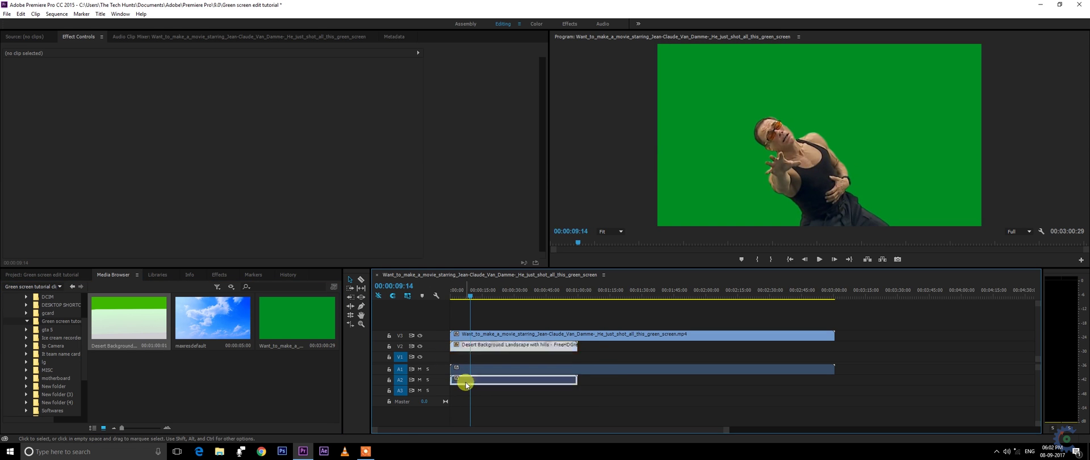
{"action": "right_click", "coordinate": [462, 348]}
{"action": "left_click", "coordinate": [483, 149]}
{"action": "left_click", "coordinate": [516, 384]}
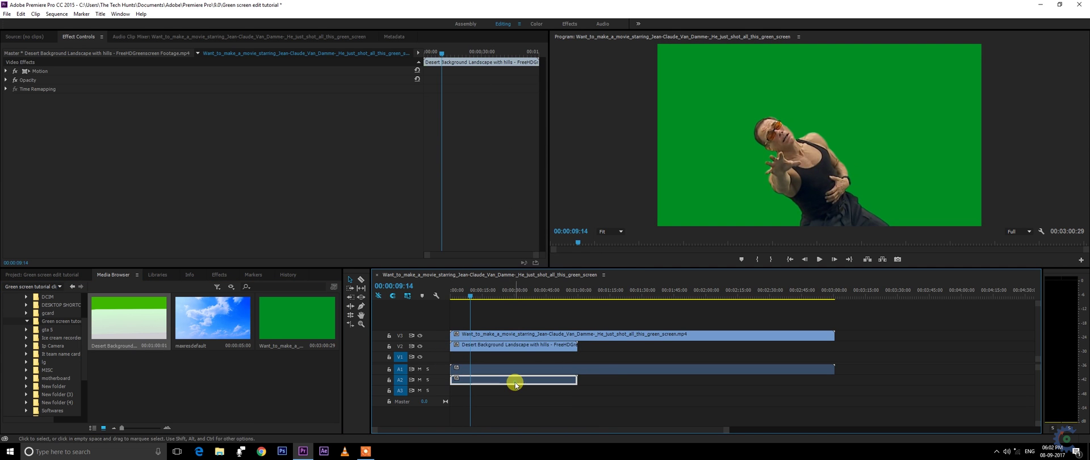
{"action": "key", "text": "Delete"}
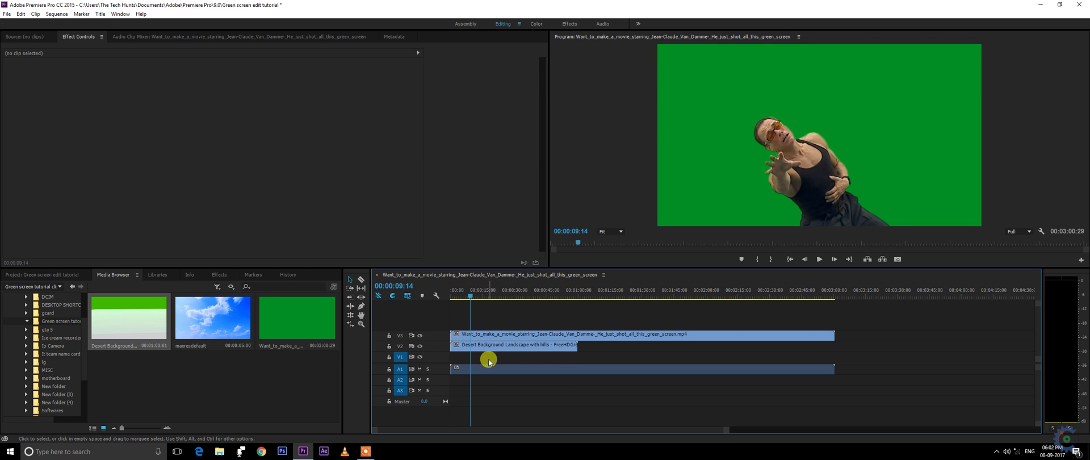
Trim seven seconds off the desert clip's start and razor the green-screen clip to match its end.
{"action": "left_click", "coordinate": [492, 347]}
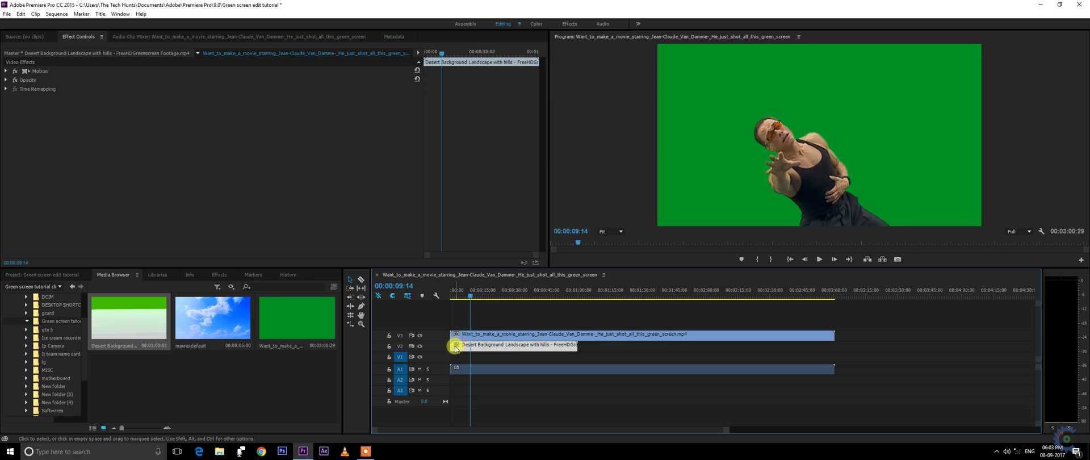
{"action": "left_click_drag", "start_coordinate": [456, 347], "coordinate": [466, 347]}
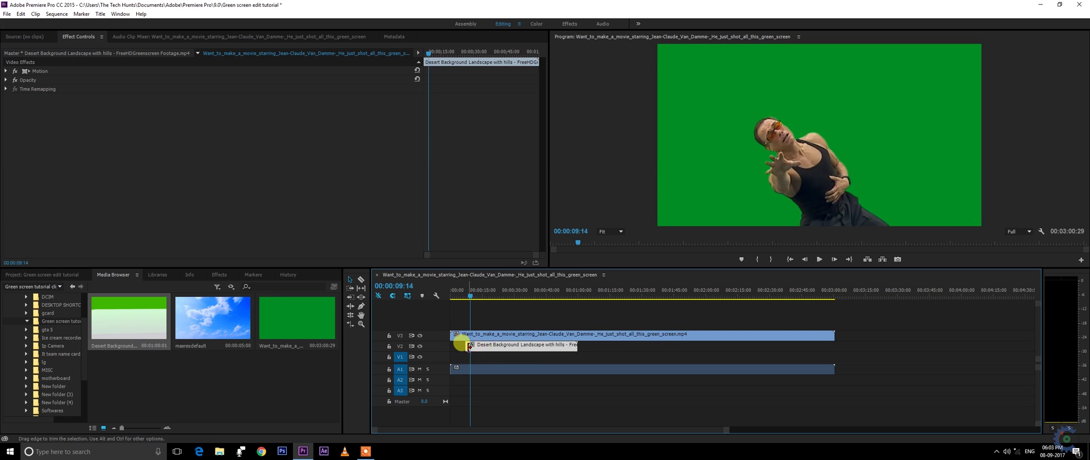
{"action": "key", "text": "c"}
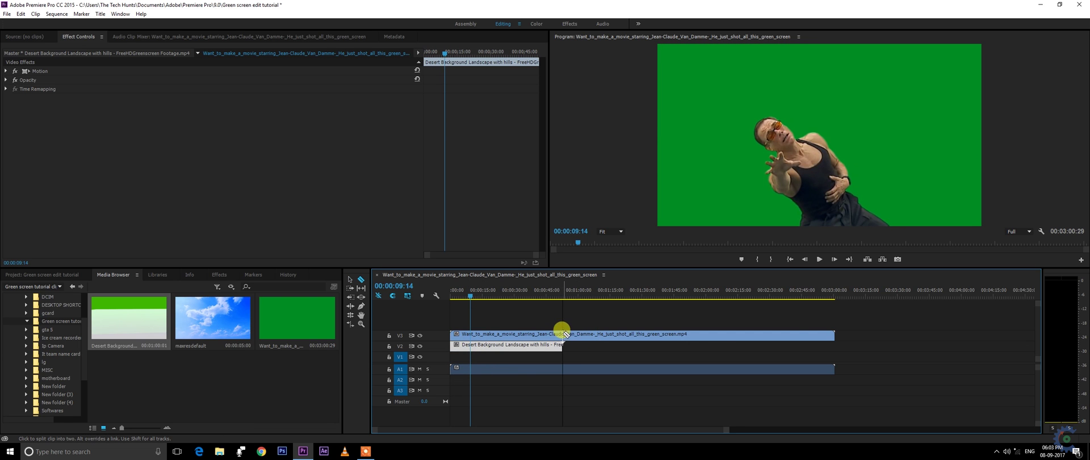
{"action": "left_click", "coordinate": [572, 333]}
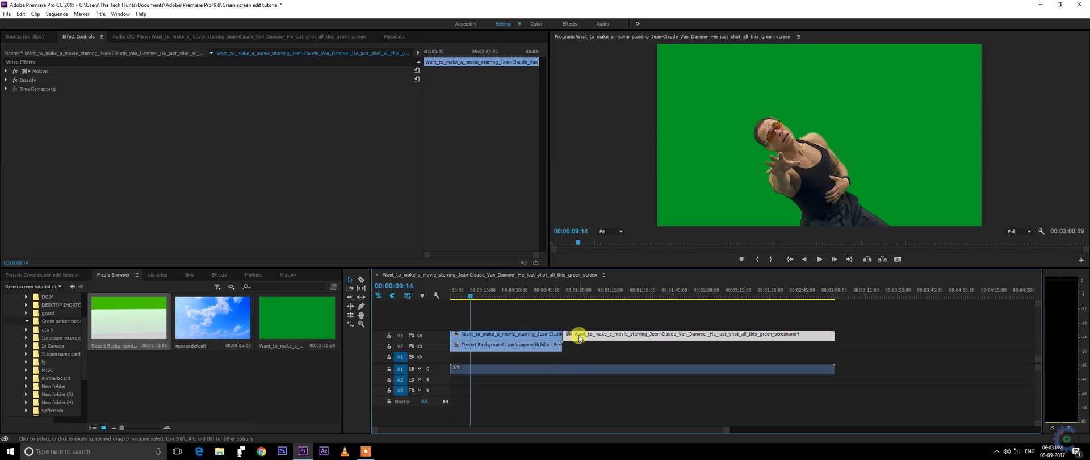
{"action": "key", "text": "v"}
{"action": "left_click_drag", "start_coordinate": [628, 389], "coordinate": [591, 326]}
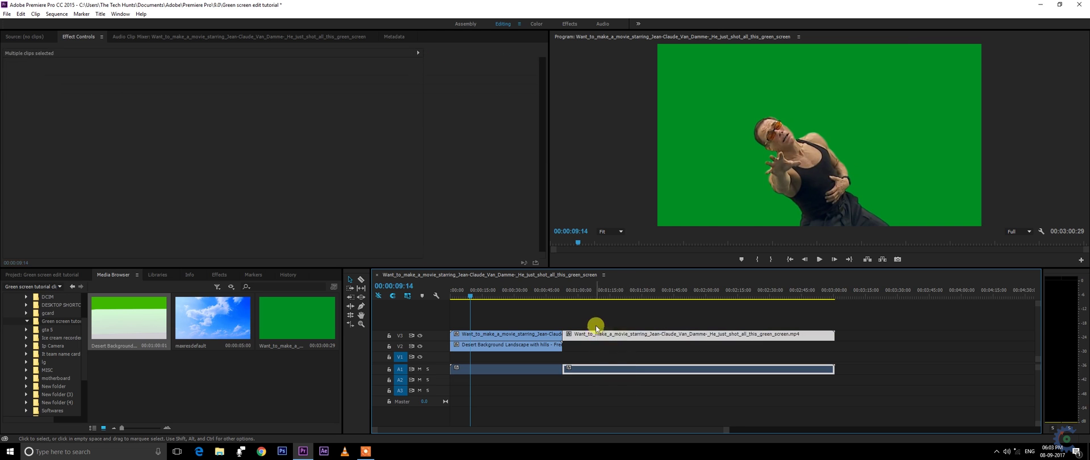
{"action": "key", "text": "Delete"}
Preview the sequence start and select the green-screen clip on V3.
{"action": "left_click_drag", "start_coordinate": [484, 292], "coordinate": [451, 329]}
{"action": "left_click", "coordinate": [482, 334]}
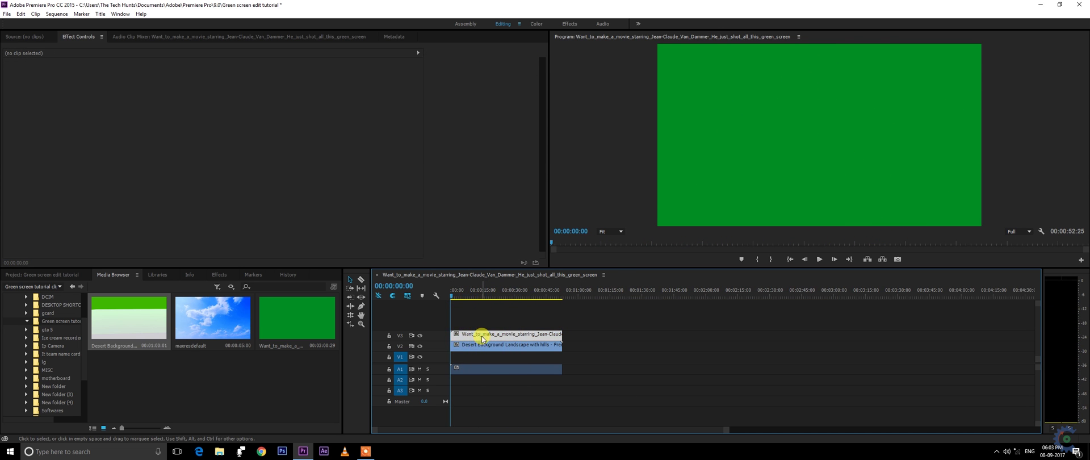
{"action": "left_click", "coordinate": [219, 275]}
Drag Ultra Key from Video Effects > Keying onto the V3 green-screen clip.
{"action": "left_click", "coordinate": [10, 265]}
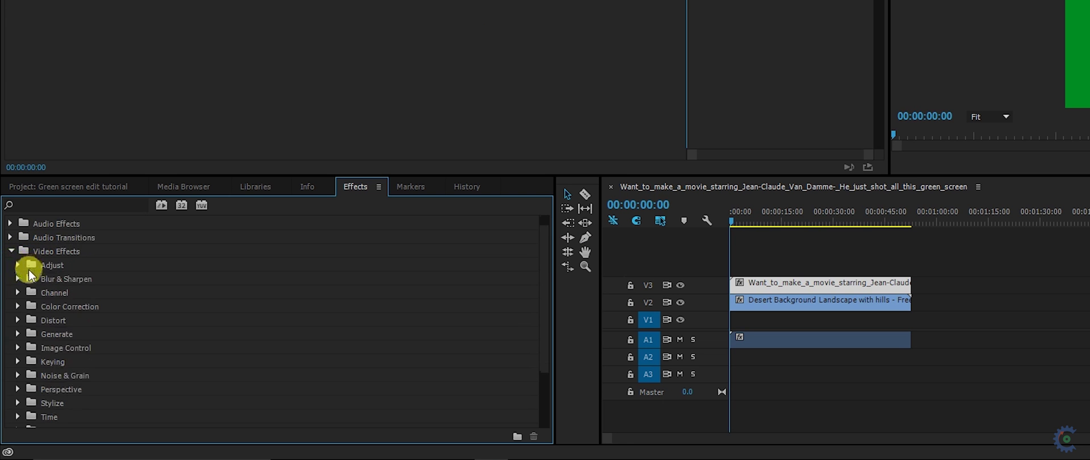
{"action": "scroll", "coordinate": [17, 295], "scroll_direction": "down", "scroll_amount": 3}
{"action": "left_click", "coordinate": [18, 334]}
{"action": "scroll", "coordinate": [28, 326], "scroll_direction": "down", "scroll_amount": 2}
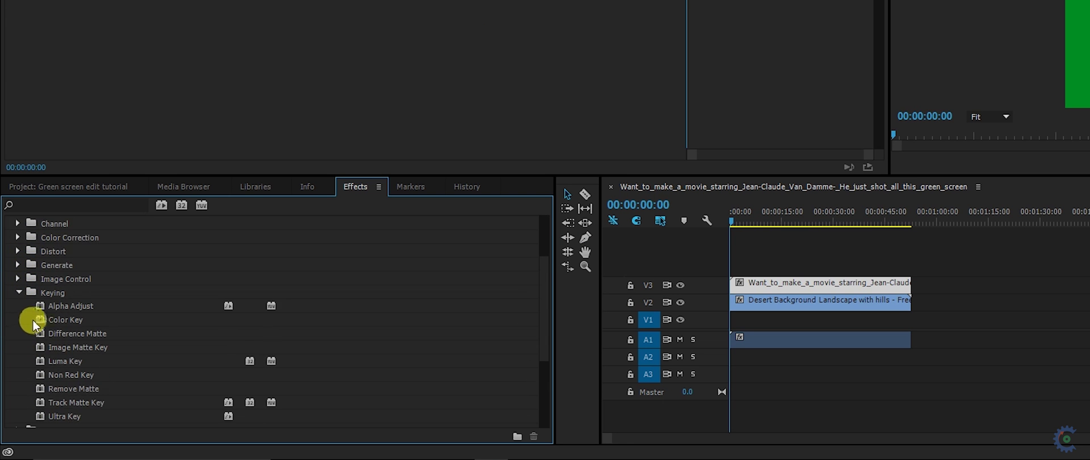
{"action": "scroll", "coordinate": [57, 321], "scroll_direction": "down", "scroll_amount": 4}
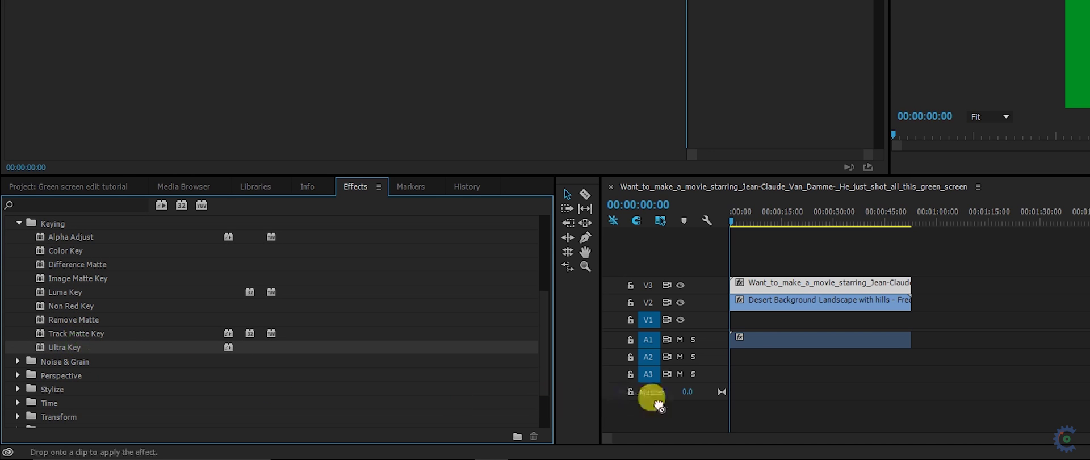
{"action": "left_click_drag", "start_coordinate": [76, 348], "coordinate": [769, 292]}
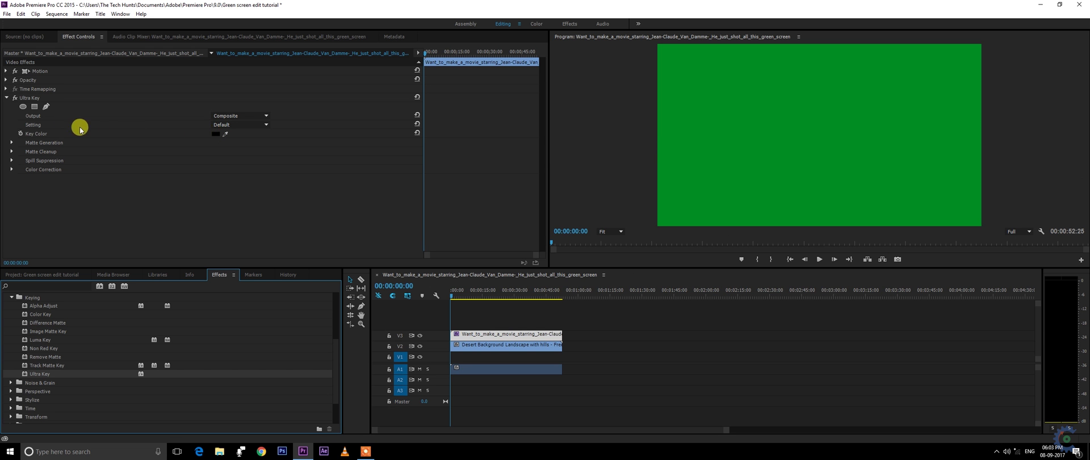
Set the green-screen clip's Ultra Key color to the studio green.
{"action": "left_click", "coordinate": [216, 134]}
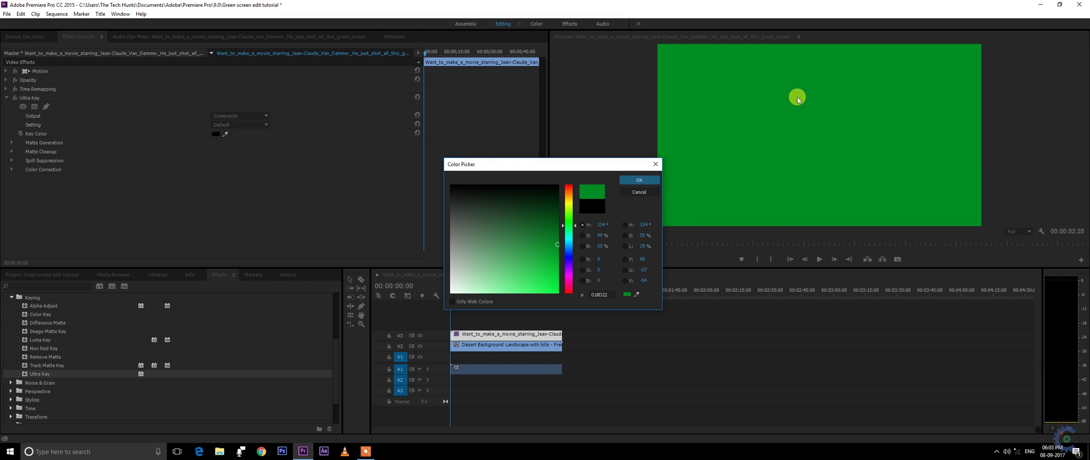
{"action": "left_click", "coordinate": [639, 180]}
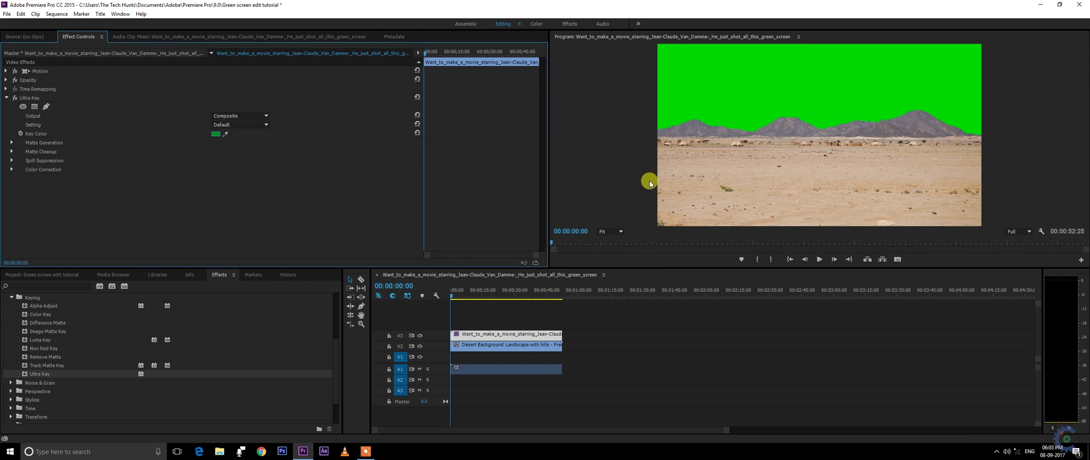
{"action": "left_click", "coordinate": [487, 345]}
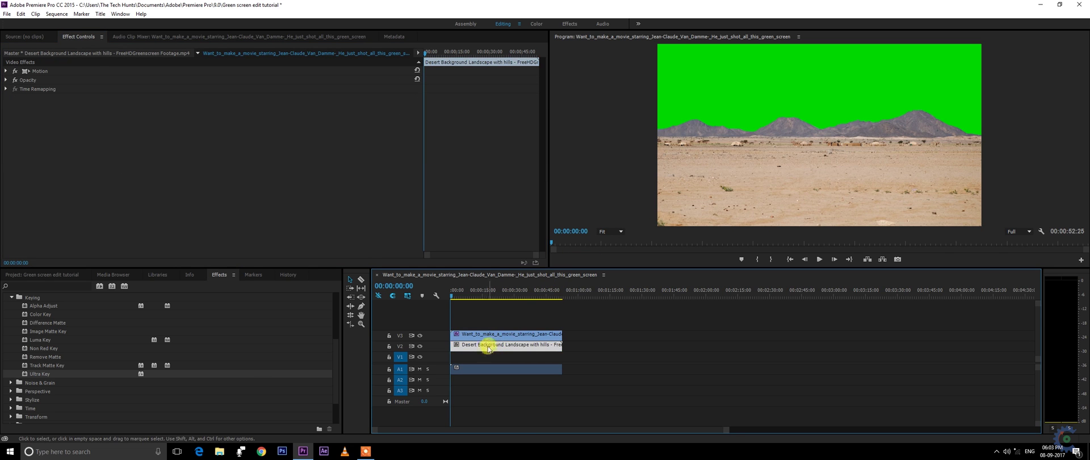
{"action": "left_click", "coordinate": [515, 333]}
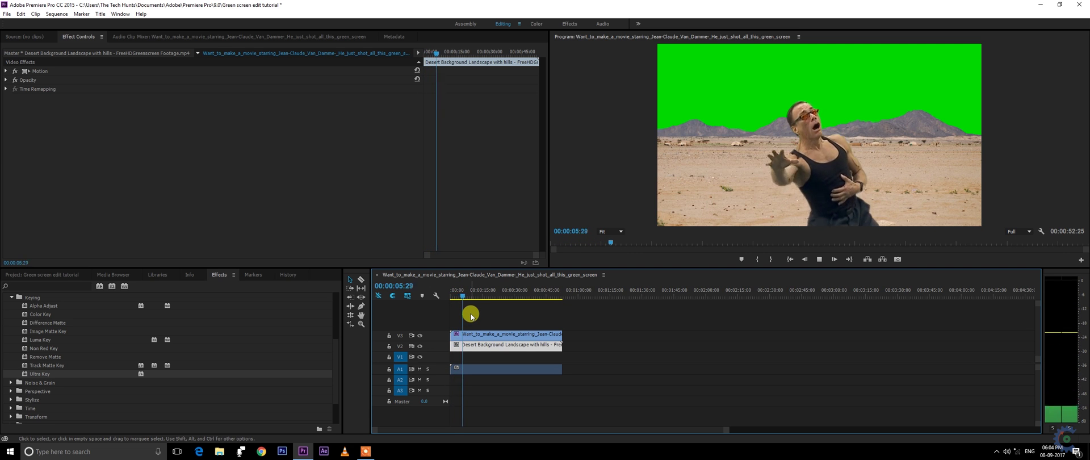
Put maxresdefault.jpg on V1 and trim its end to match the other clips.
{"action": "key", "text": "space"}
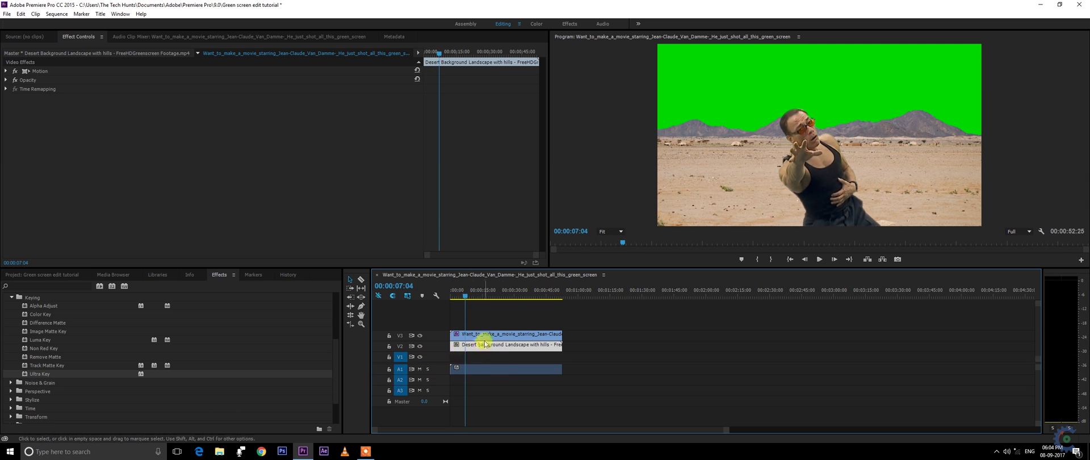
{"action": "left_click", "coordinate": [515, 337]}
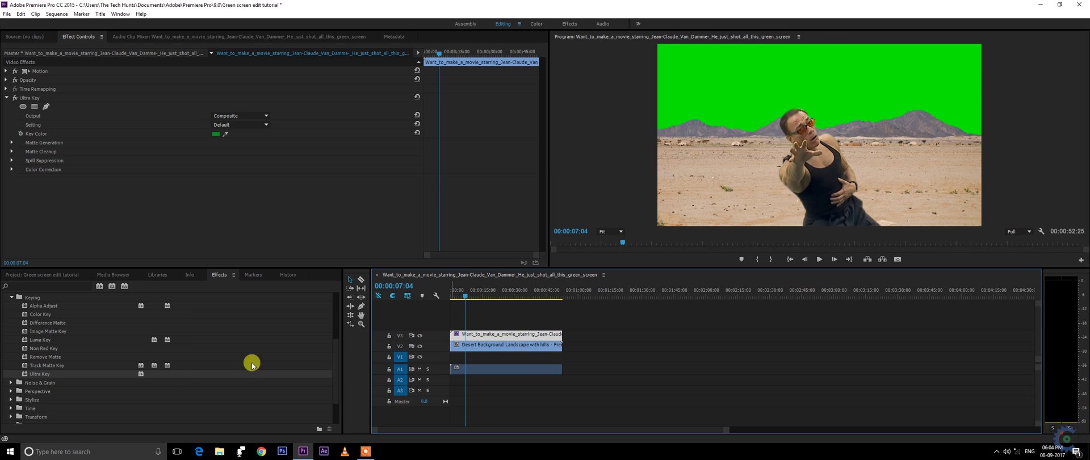
{"action": "left_click", "coordinate": [498, 347]}
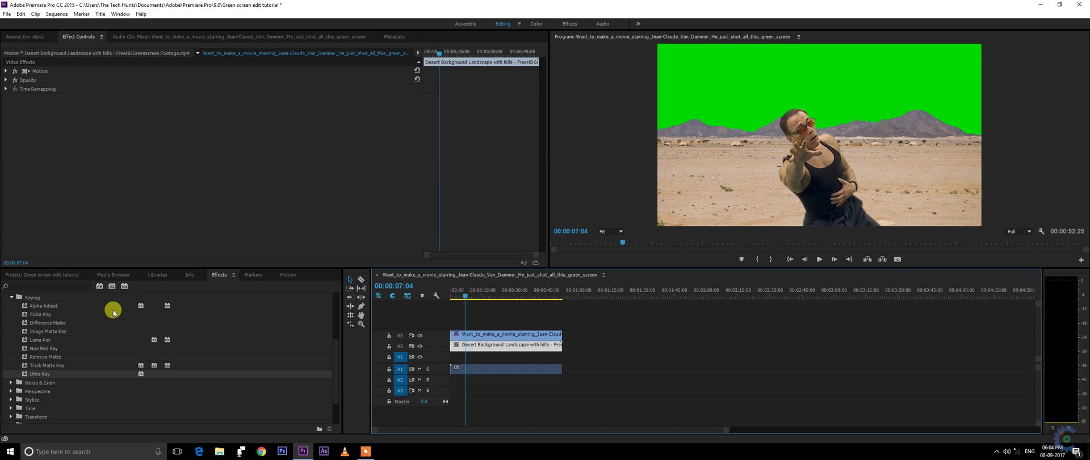
{"action": "left_click", "coordinate": [38, 274]}
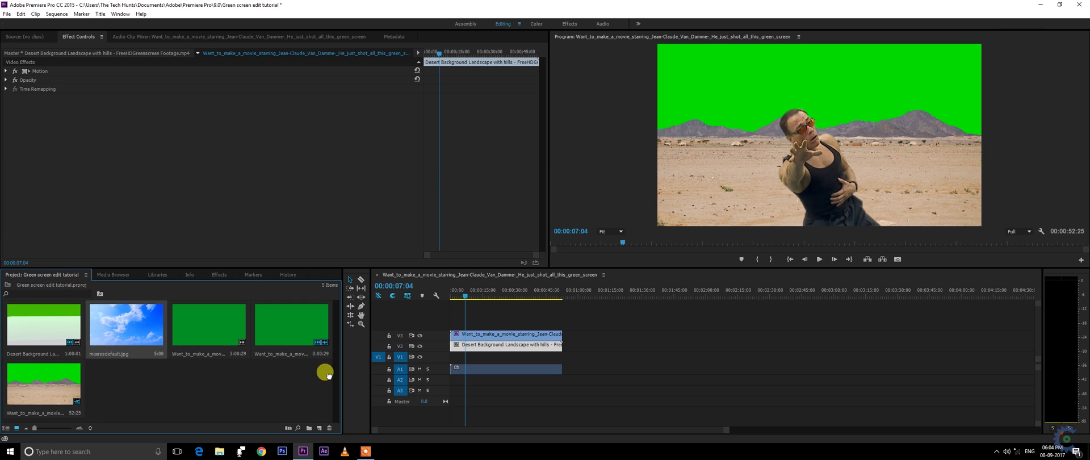
{"action": "left_click_drag", "start_coordinate": [126, 342], "coordinate": [562, 356]}
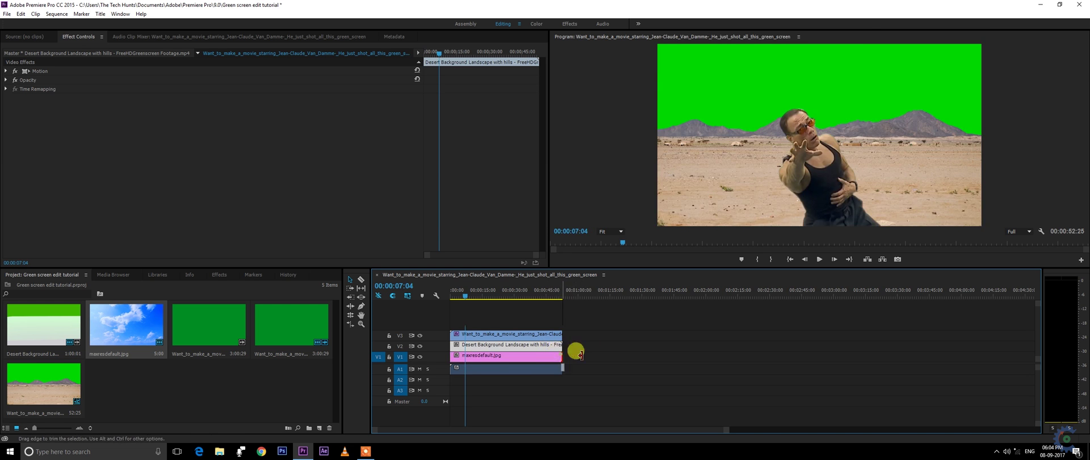
{"action": "left_click", "coordinate": [571, 294]}
{"action": "left_click_drag", "start_coordinate": [583, 357], "coordinate": [562, 358]}
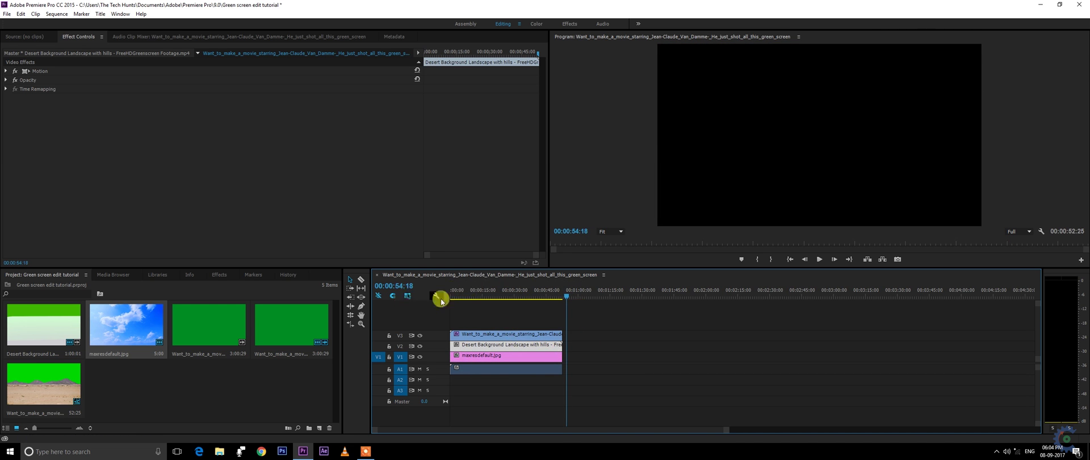
{"action": "key", "text": "Home"}
{"action": "left_click", "coordinate": [219, 274]}
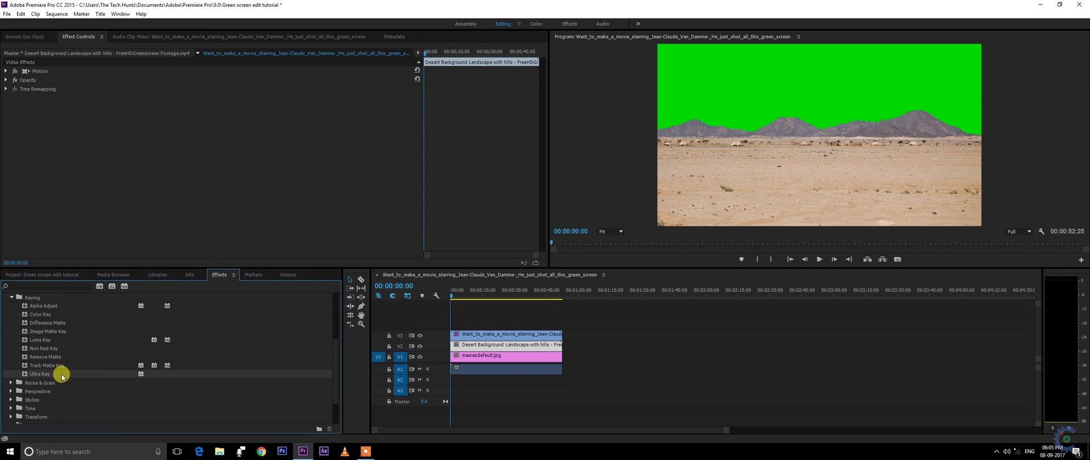
Apply Ultra Key to the desert clip, eyedropper its green sky as key color, and play.
{"action": "left_click_drag", "start_coordinate": [61, 376], "coordinate": [483, 345]}
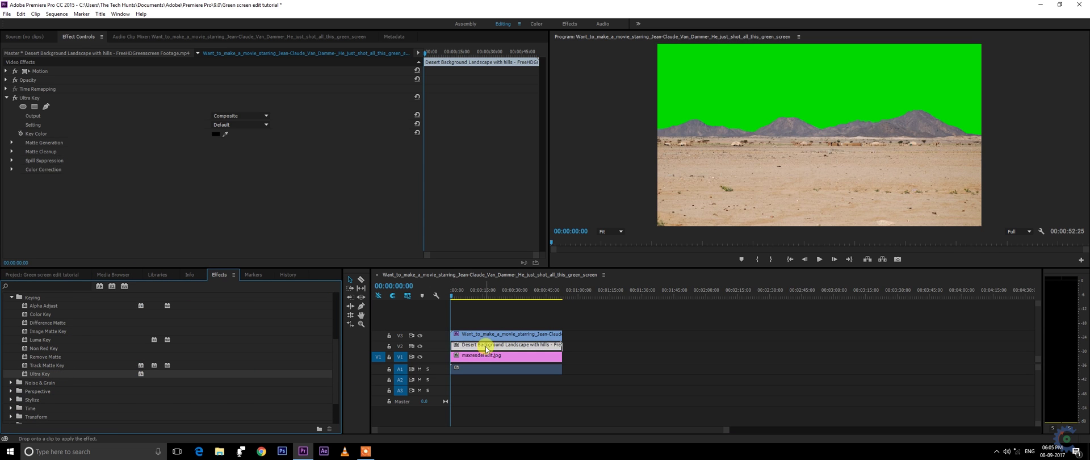
{"action": "left_click", "coordinate": [215, 134]}
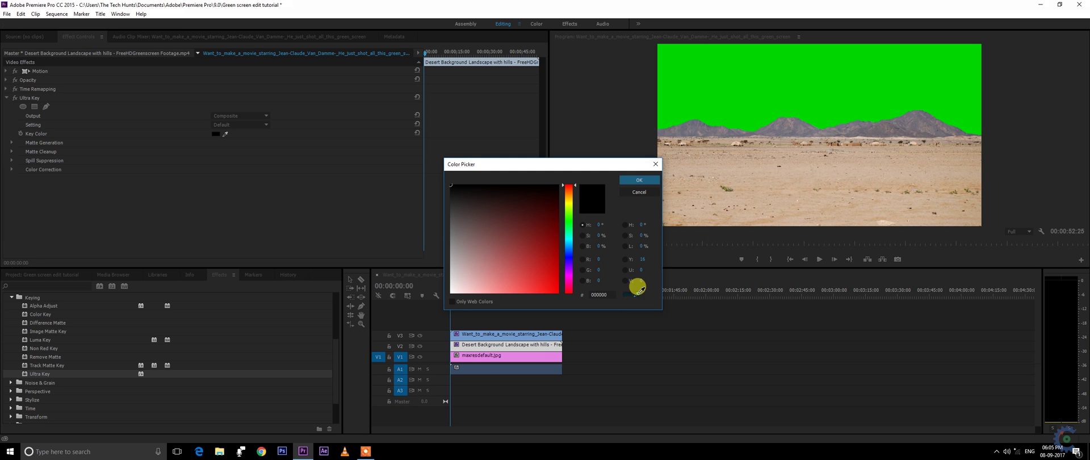
{"action": "left_click_drag", "start_coordinate": [637, 289], "coordinate": [772, 80]}
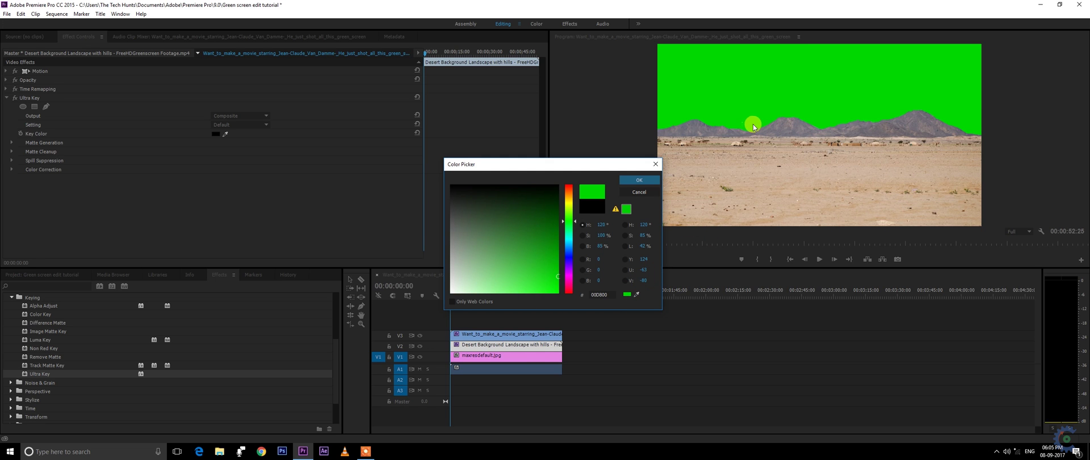
{"action": "left_click", "coordinate": [637, 182]}
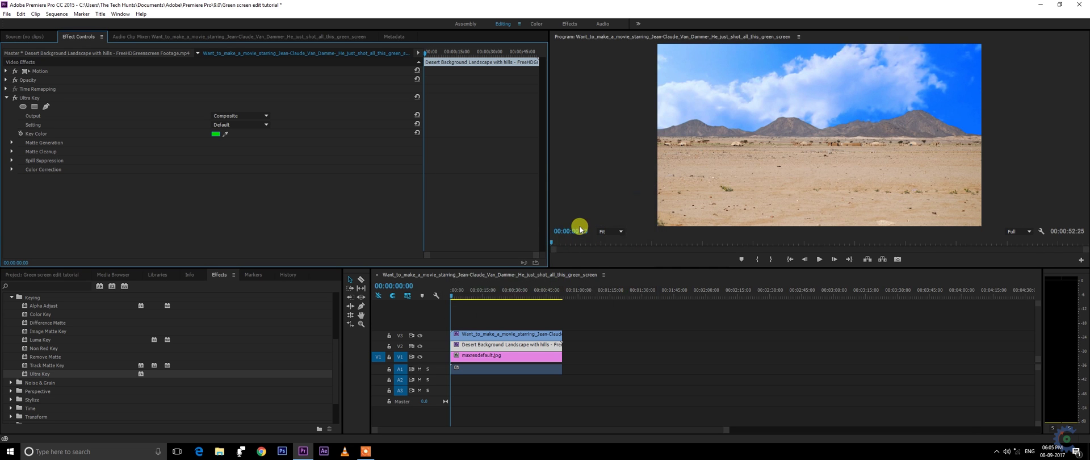
{"action": "key", "text": "space"}
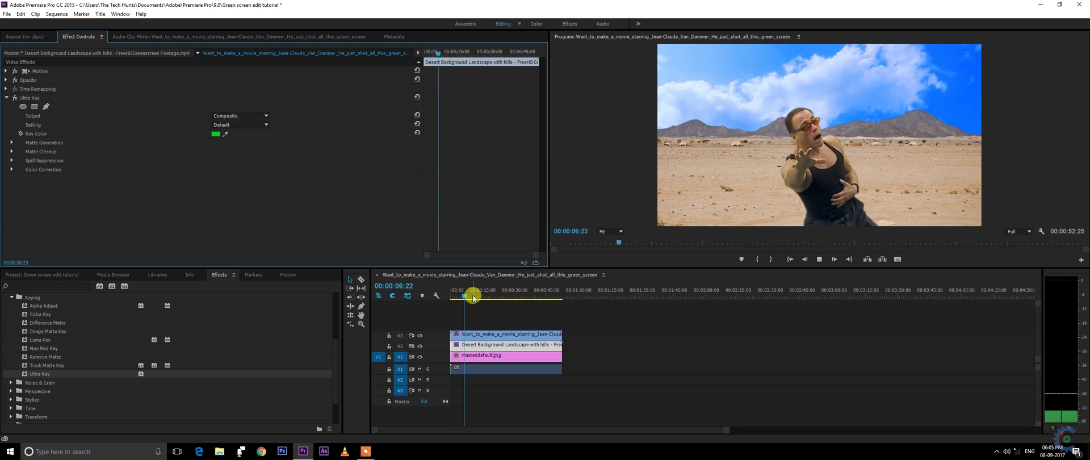
{"action": "left_click_drag", "start_coordinate": [462, 302], "coordinate": [525, 297]}
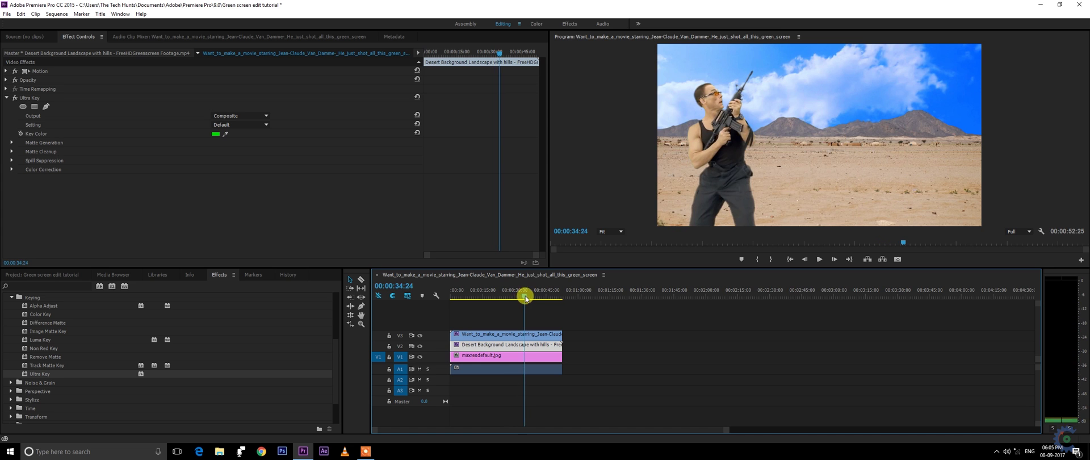
{"action": "left_click", "coordinate": [561, 202]}
{"action": "left_click_drag", "start_coordinate": [536, 294], "coordinate": [436, 298]}
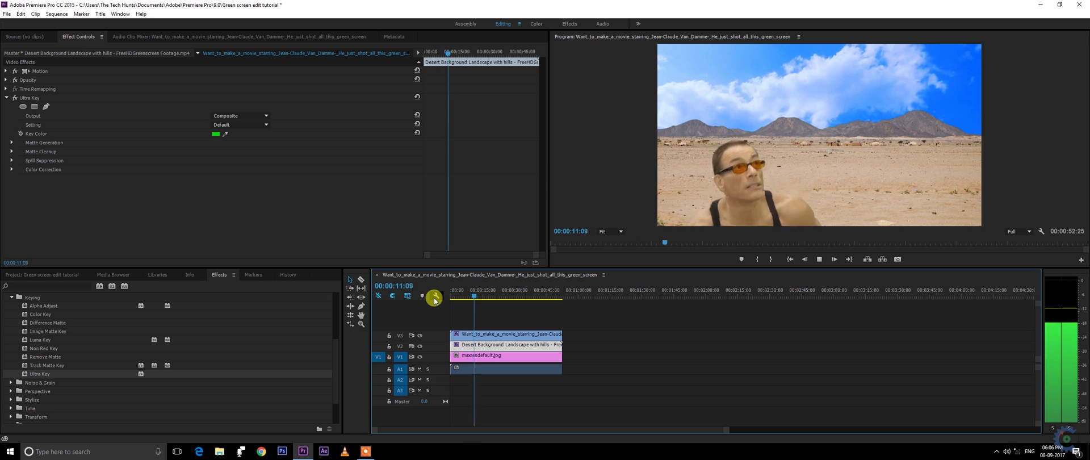
{"action": "key", "text": "space"}
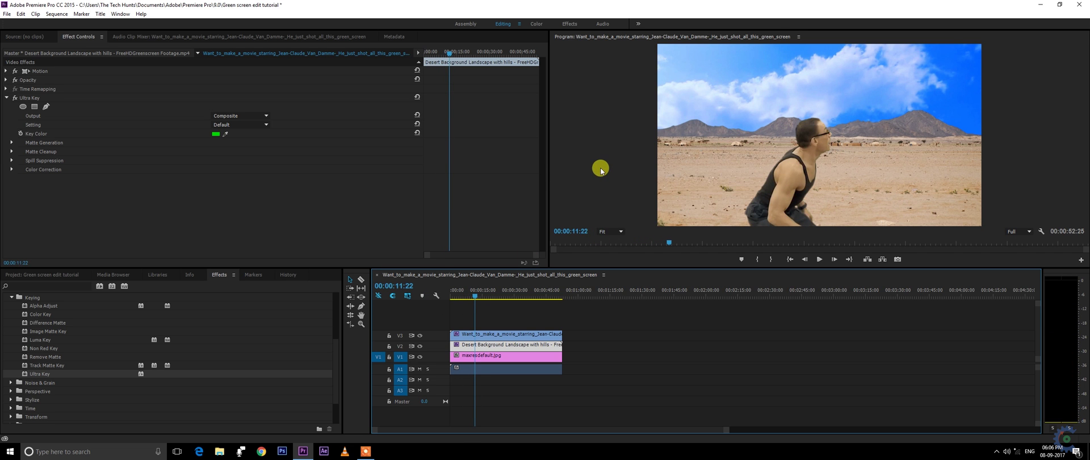